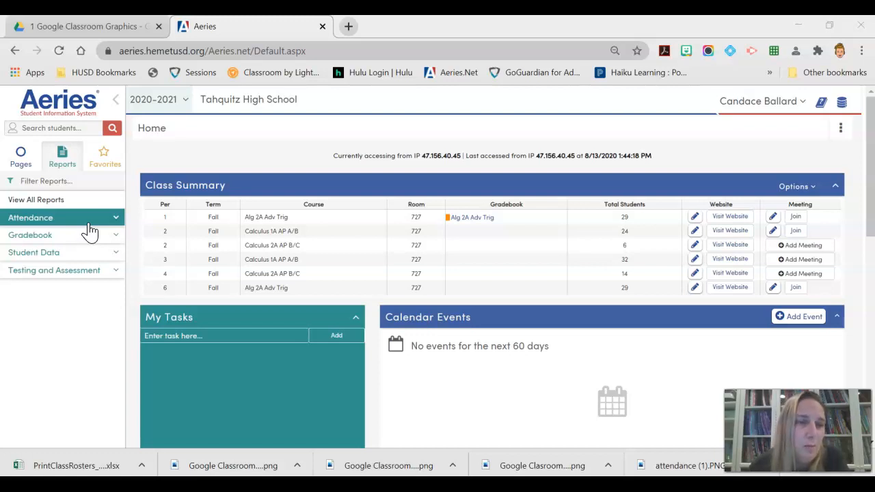
# Open the Class Rosters report from the attendance reports.
pyautogui.click(28, 109)
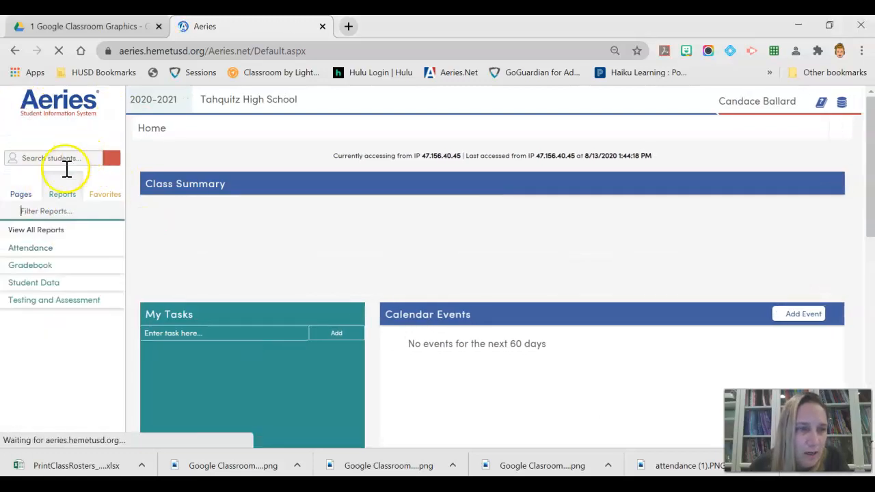
pyautogui.click(64, 185)
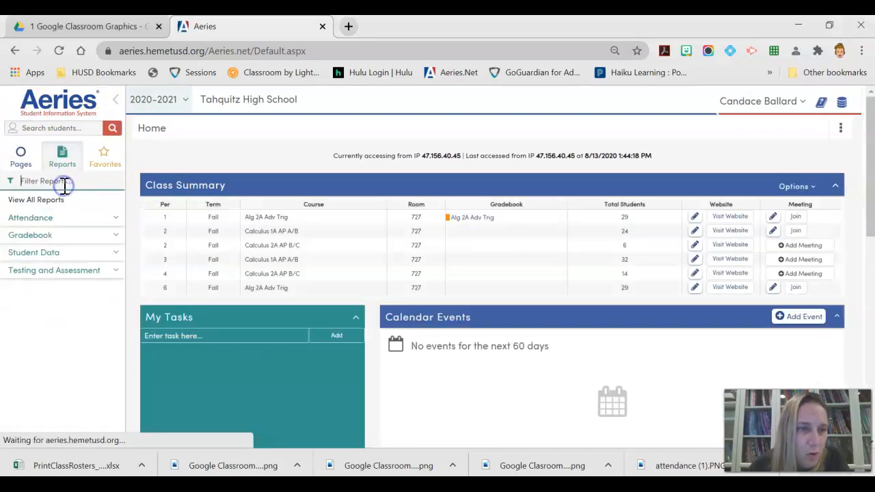
pyautogui.click(70, 223)
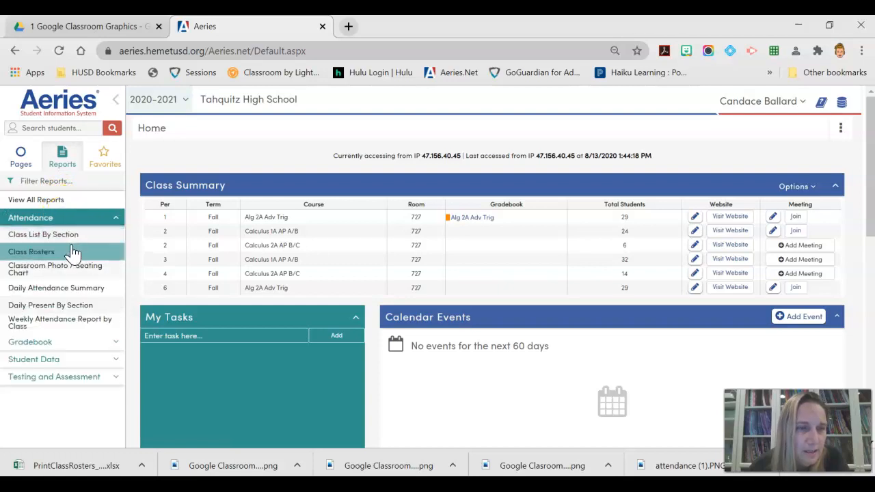
pyautogui.click(72, 249)
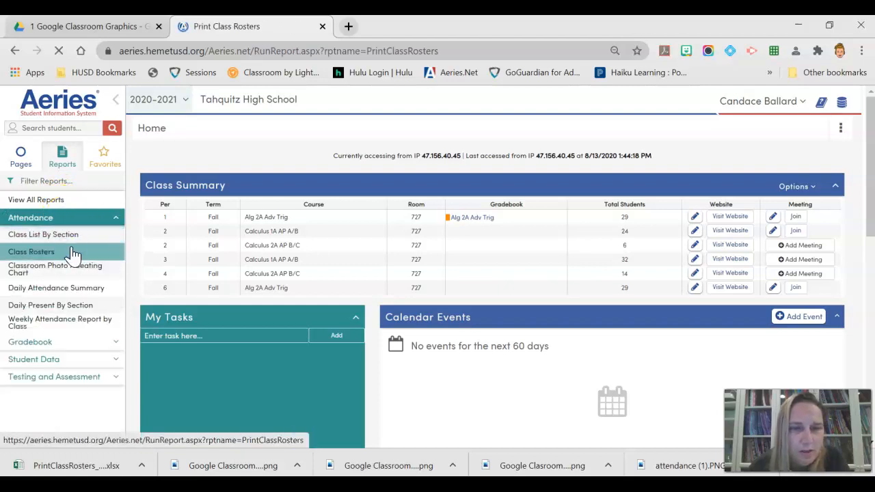
# Set the report format to XLSX and turn off print shading, restart numbering on new page, phone number and signature line.
pyautogui.click(539, 199)
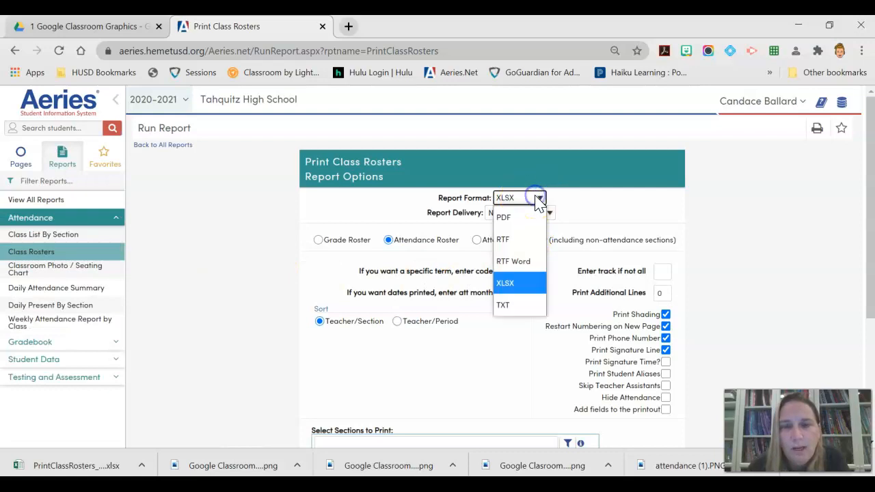
pyautogui.click(518, 216)
pyautogui.click(534, 200)
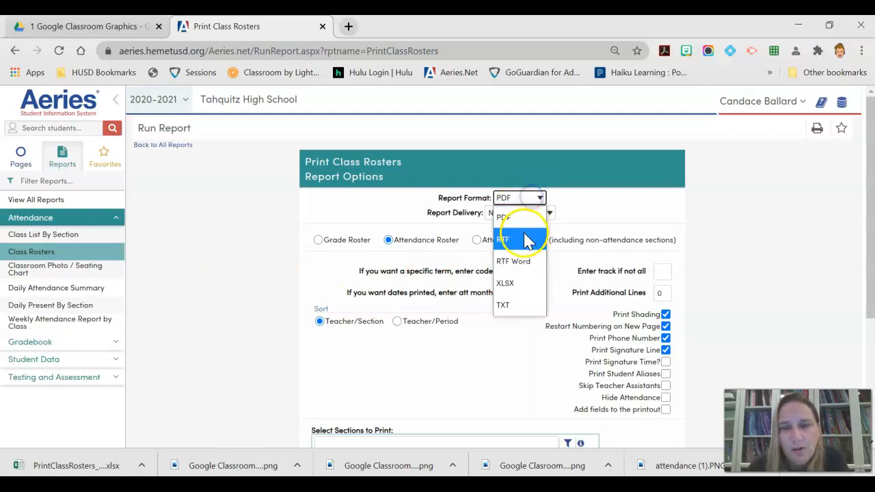
pyautogui.click(520, 287)
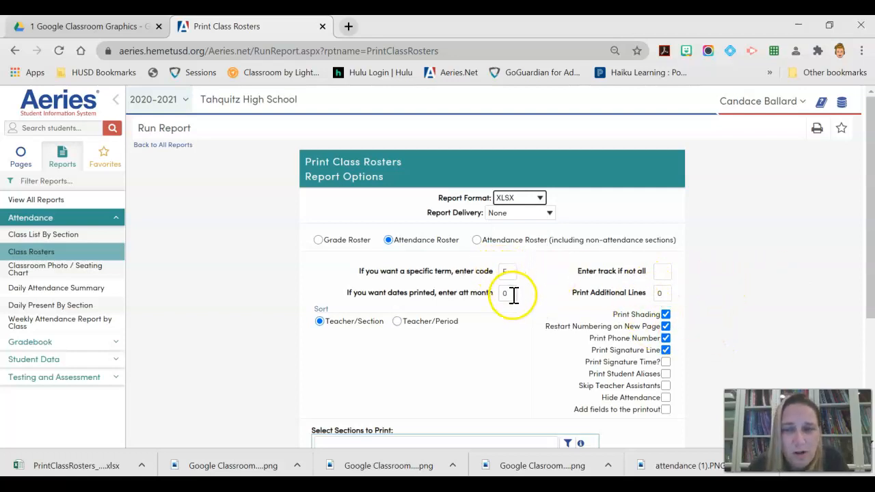
pyautogui.click(665, 315)
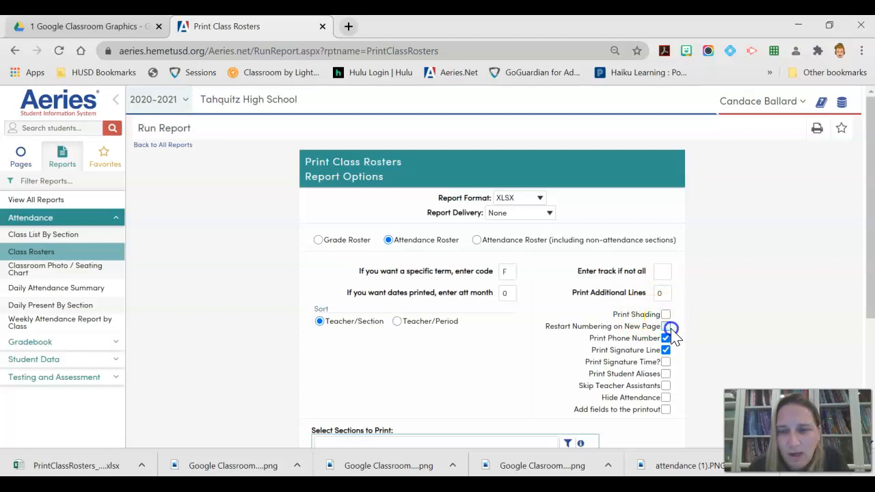
pyautogui.click(669, 350)
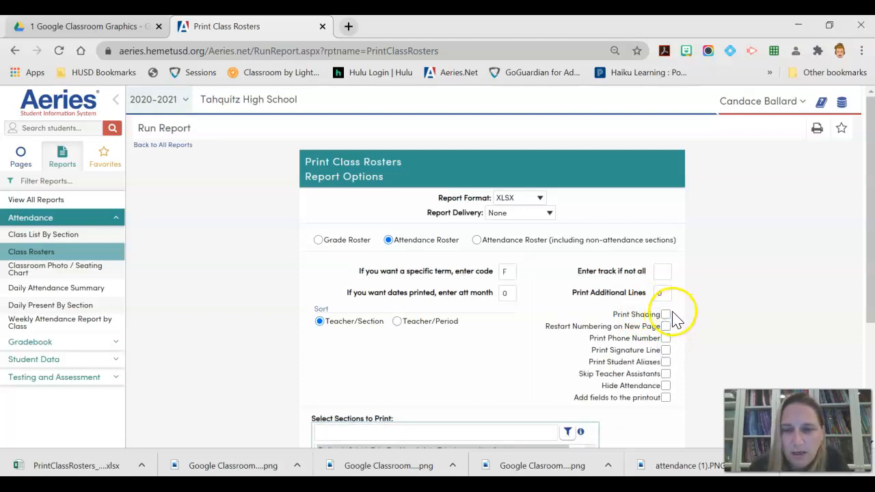
# Add the SEM student field to the printout and select only the period 2 fall Calculus 1A AP A/B section 2439.
pyautogui.scroll(-2, 676, 361)
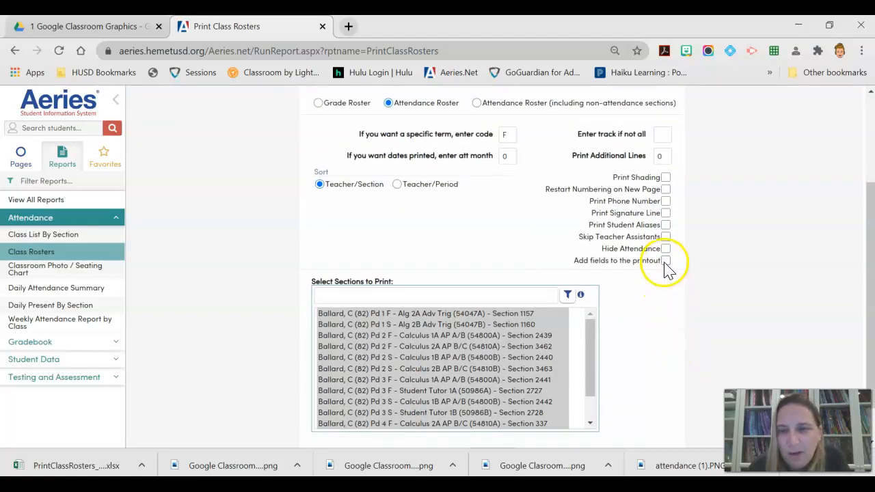
pyautogui.click(666, 261)
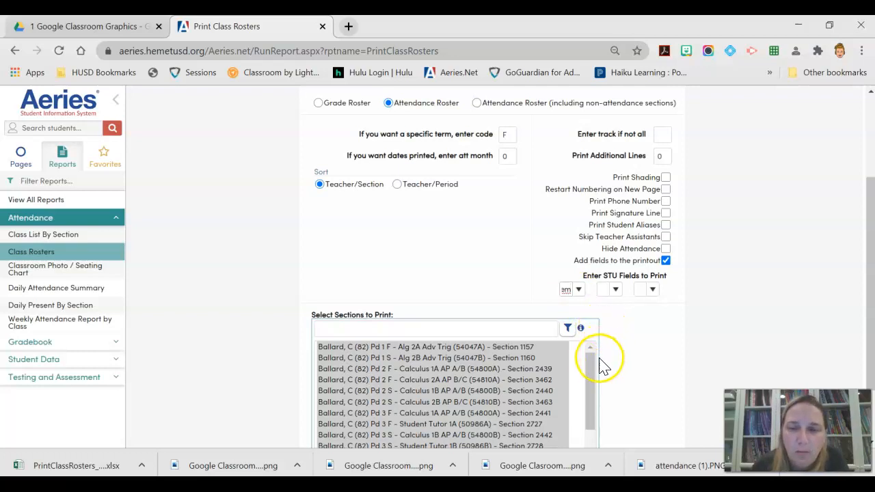
pyautogui.click(442, 369)
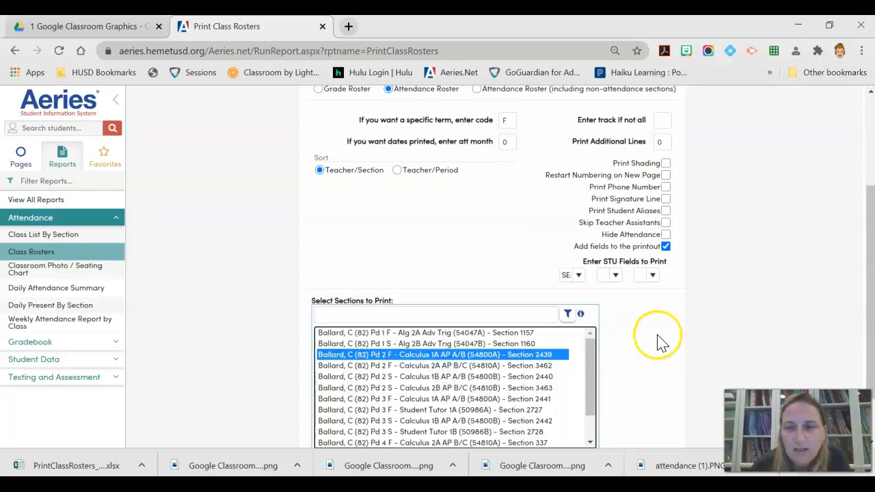
# Run the class roster report, download it and open the downloaded spreadsheet in Excel.
pyautogui.scroll(-2, 656, 342)
pyautogui.click(497, 411)
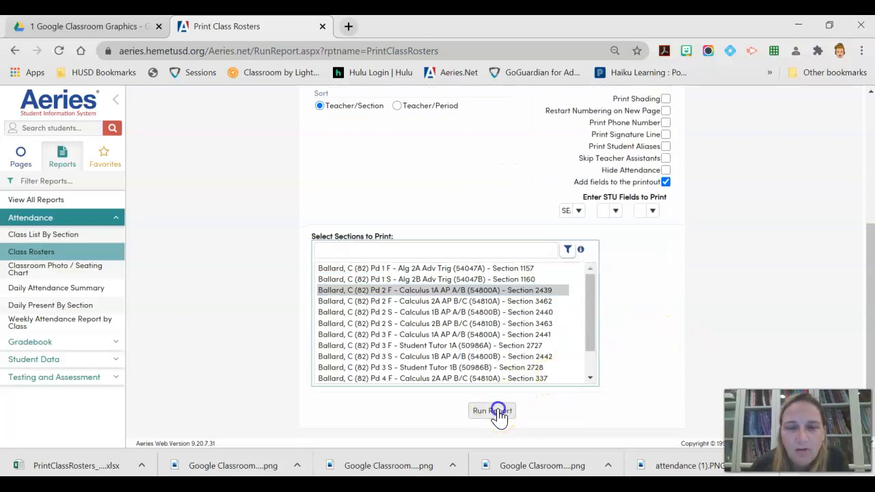
pyautogui.click(405, 305)
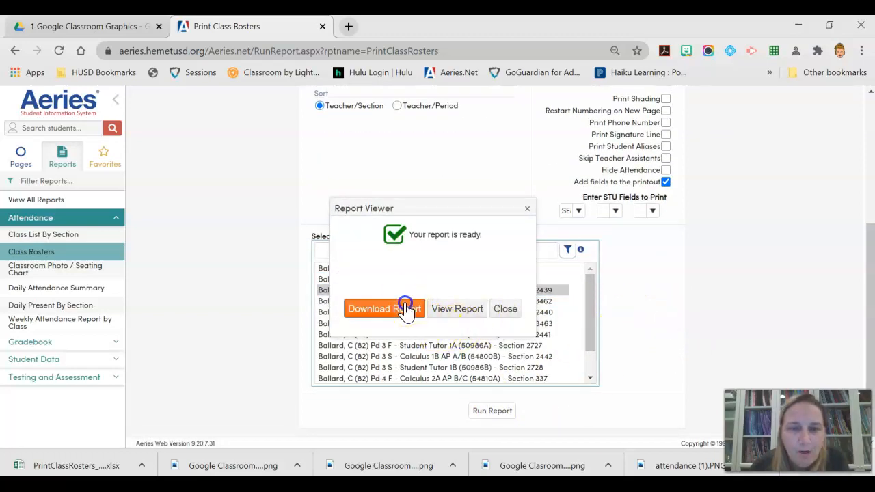
pyautogui.click(80, 465)
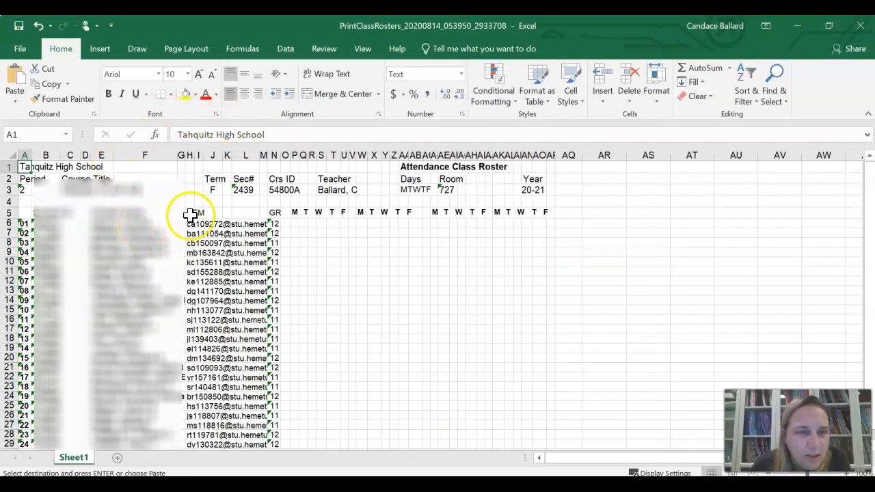
# Widen column H to fit its contents and copy the student email addresses in H6:H29.
pyautogui.doubleClick(194, 154)
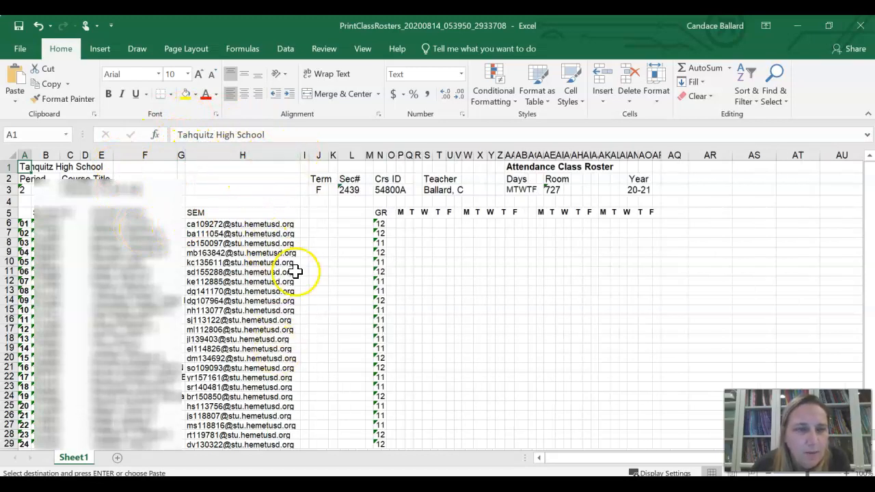
pyautogui.scroll(-1, 304, 272)
pyautogui.moveTo(248, 190); pyautogui.dragTo(249, 405)
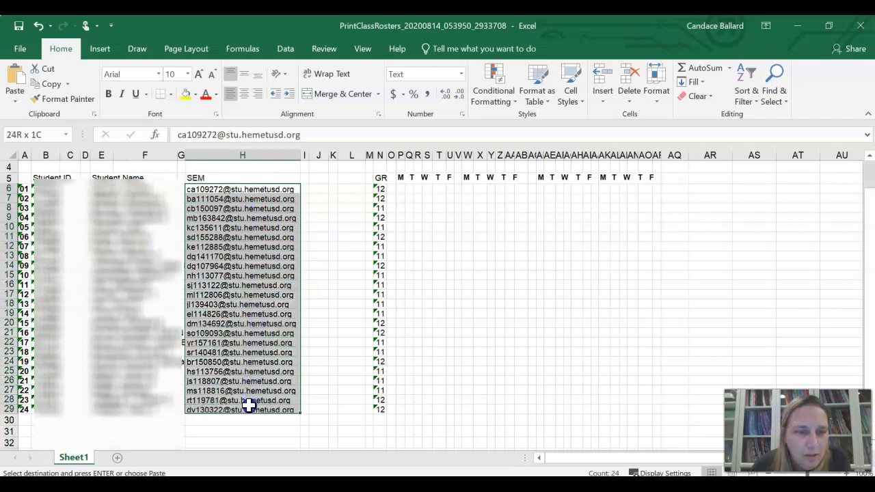
pyautogui.rightClick(249, 329)
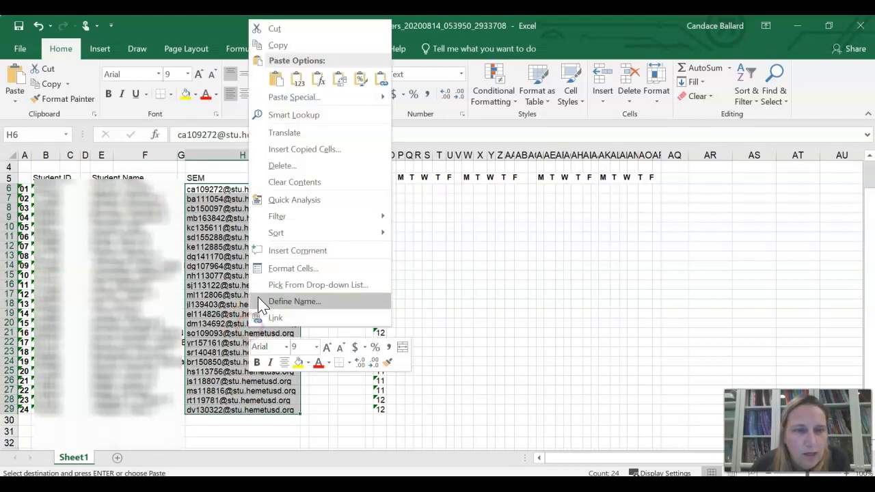
pyautogui.click(281, 45)
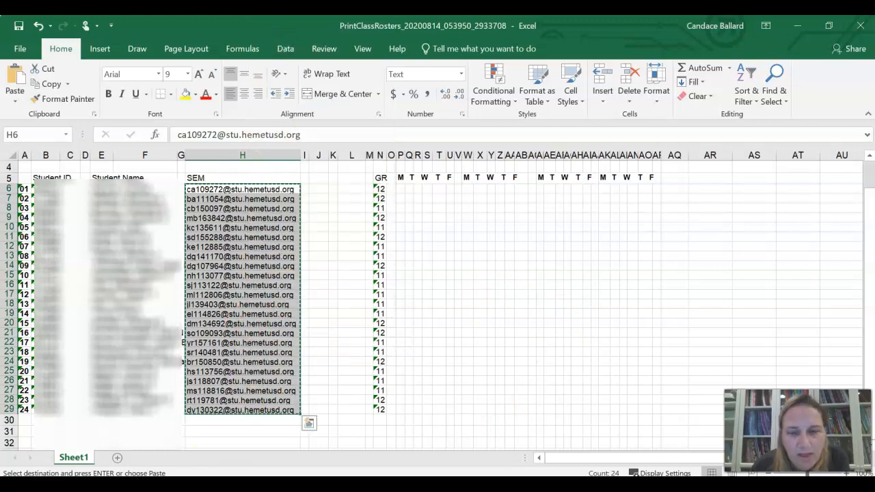
# Switch back to Chrome and open Google Groups from a new tab.
pyautogui.moveTo(420, 484)
pyautogui.click(422, 455)
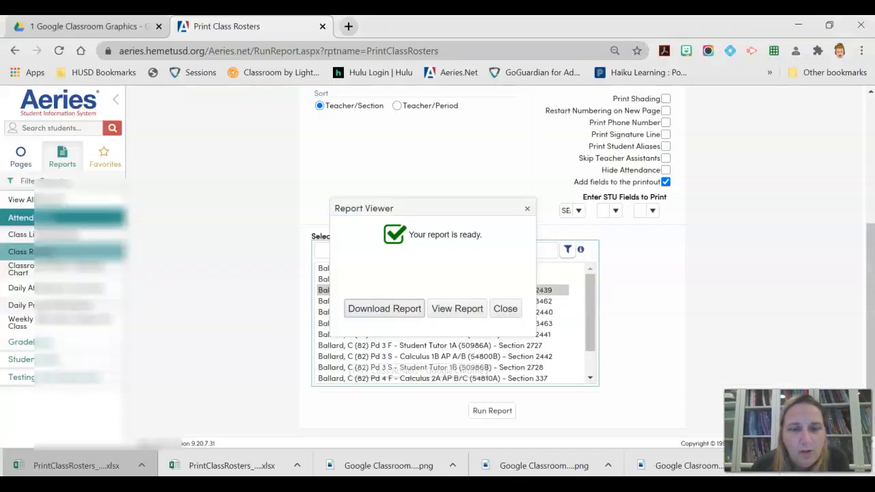
pyautogui.click(349, 27)
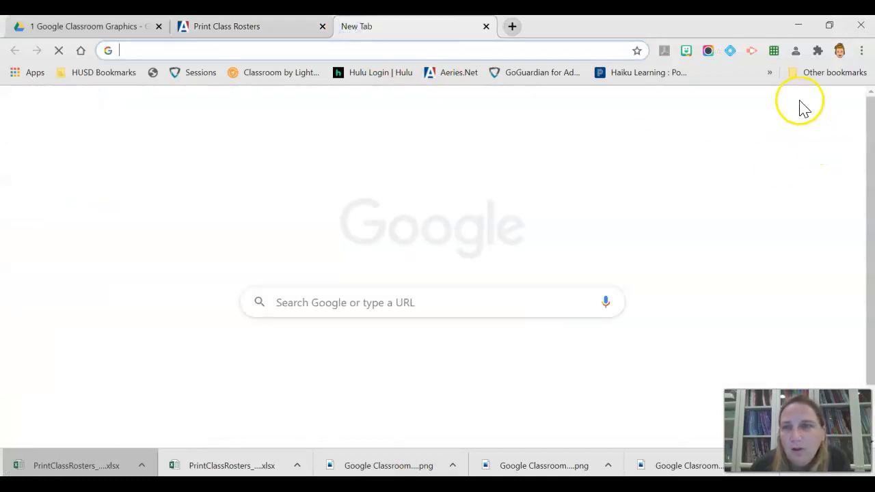
pyautogui.click(813, 108)
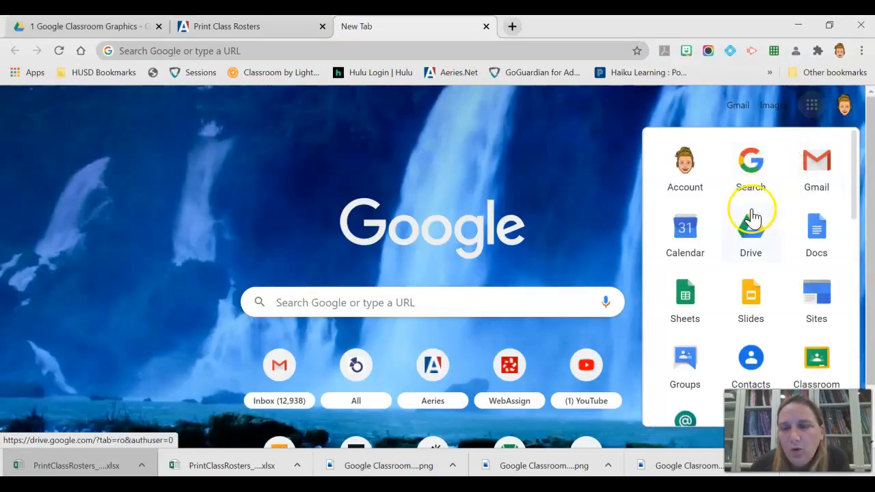
pyautogui.click(686, 359)
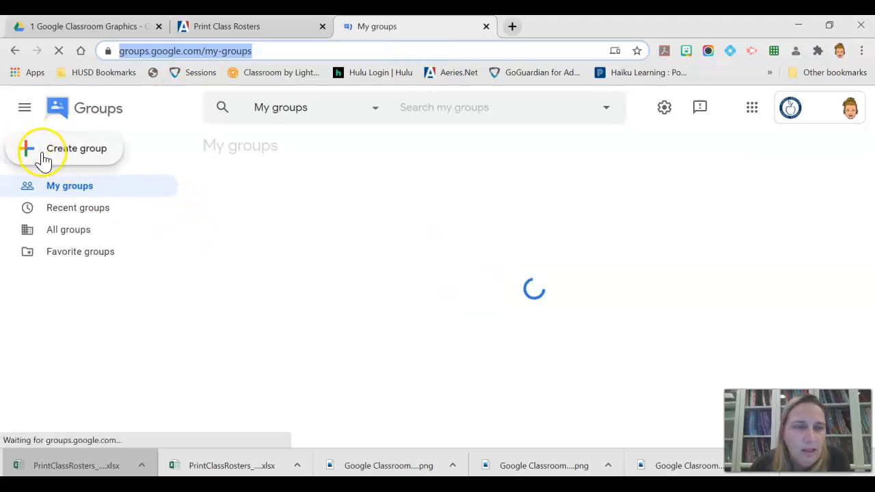
# Start a new group named "2 period AB Calc Fall 20" and continue to its privacy settings.
pyautogui.click(43, 156)
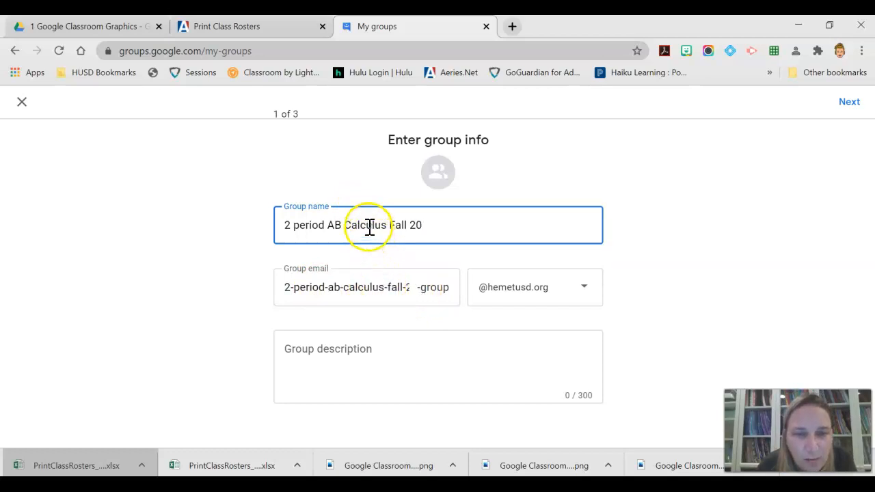
pyautogui.press('BackSpace')
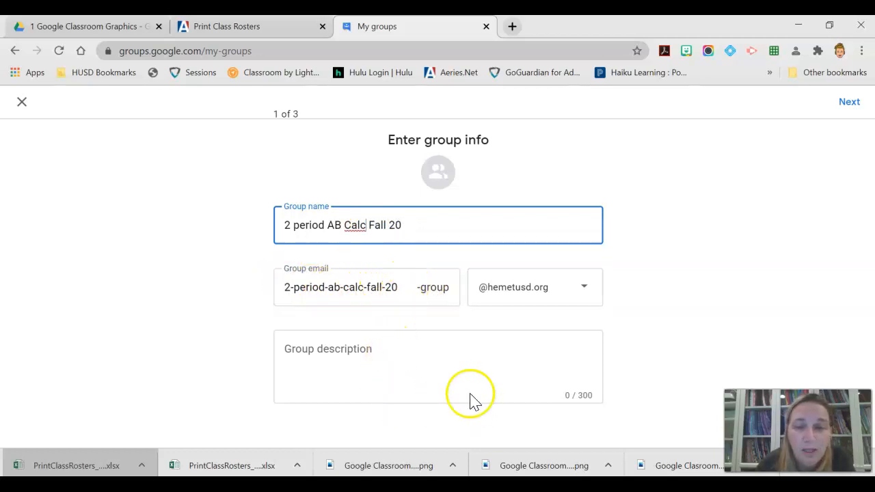
pyautogui.click(847, 104)
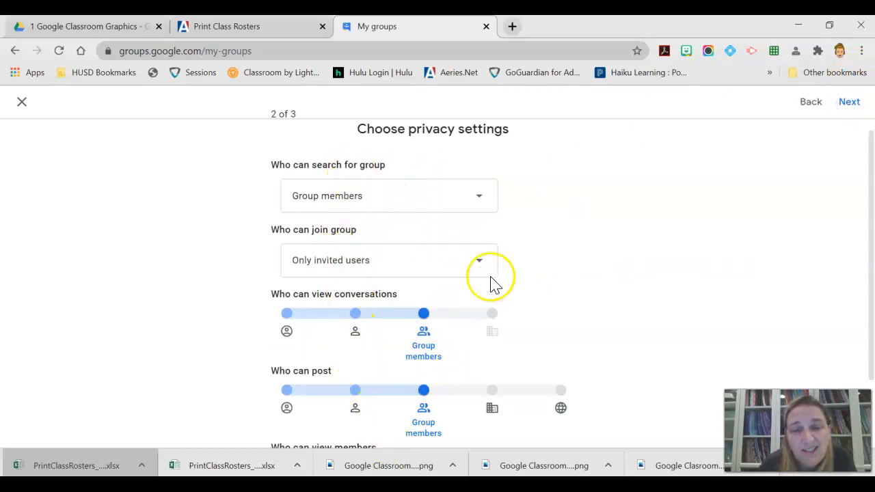
# Review the group's privacy settings, keep the defaults and continue to adding members.
pyautogui.scroll(-2, 502, 273)
pyautogui.scroll(2, 501, 274)
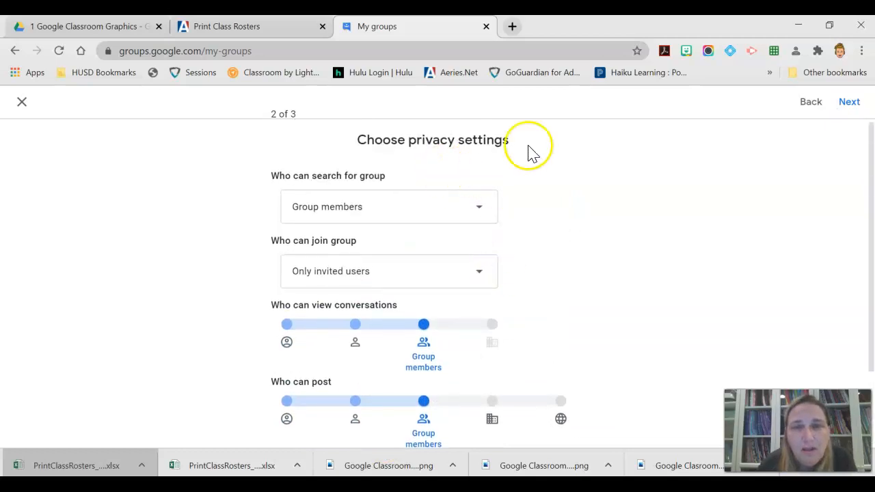
pyautogui.click(850, 104)
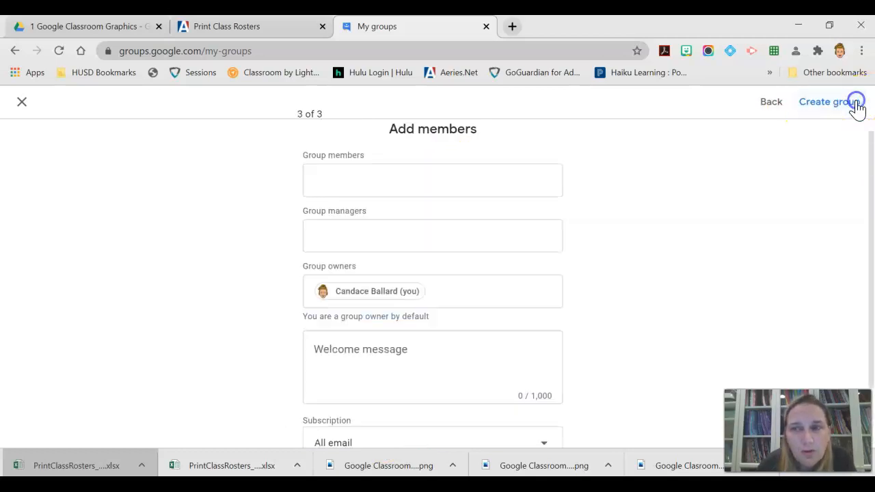
# Create the group with the copied student email addresses as members and open its full member list.
pyautogui.click(404, 180)
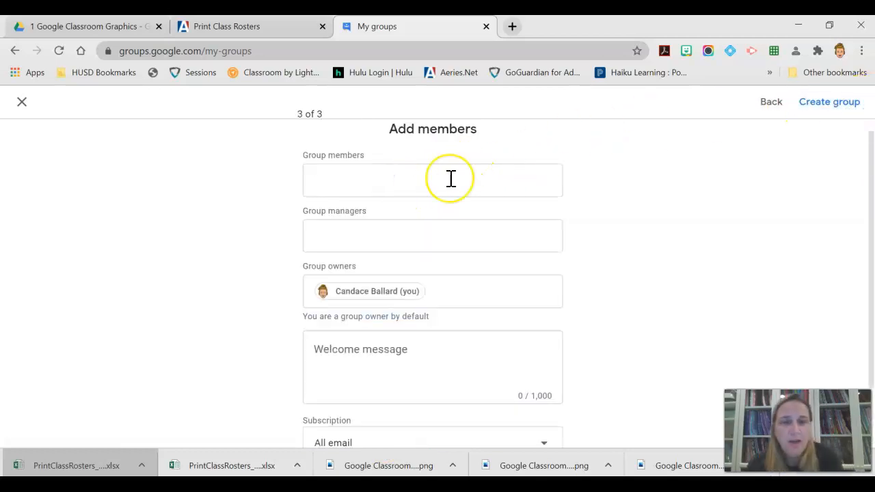
pyautogui.hotkey('ctrl', 'v')
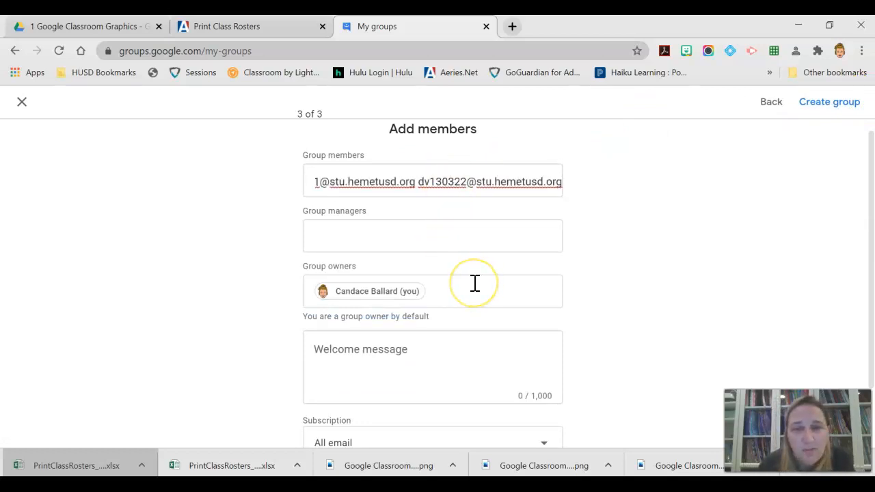
pyautogui.scroll(-2, 475, 283)
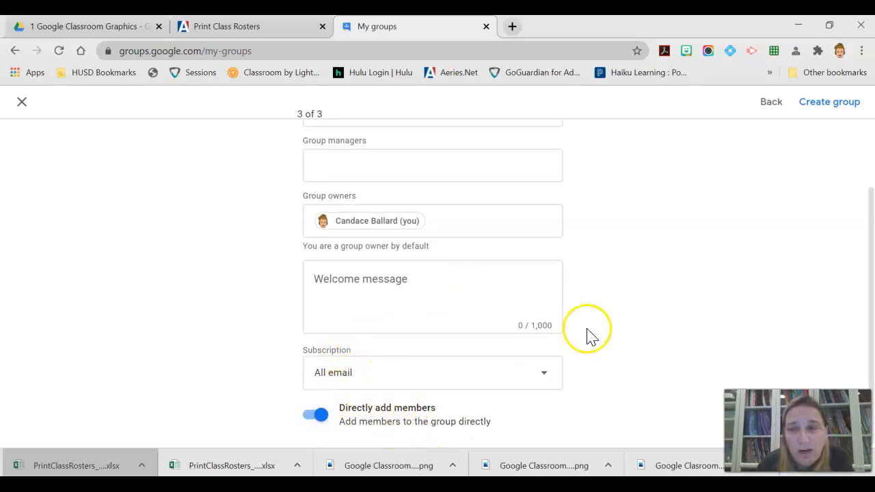
pyautogui.click(808, 106)
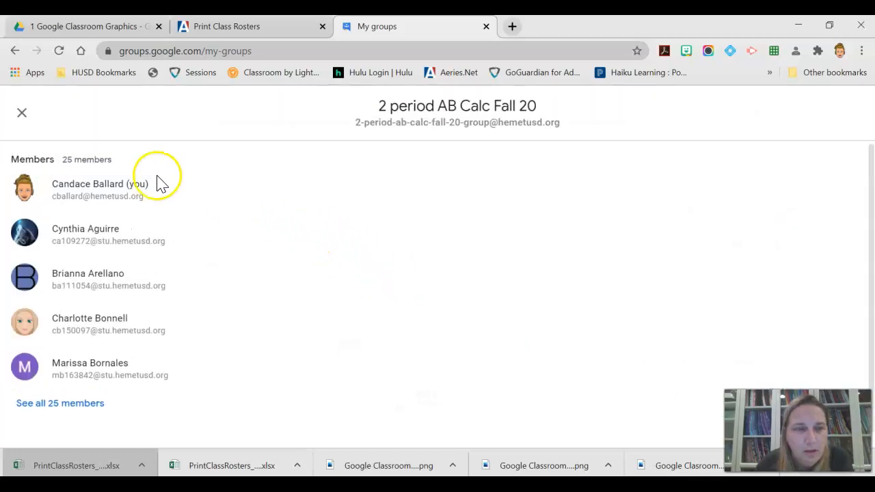
pyautogui.click(66, 404)
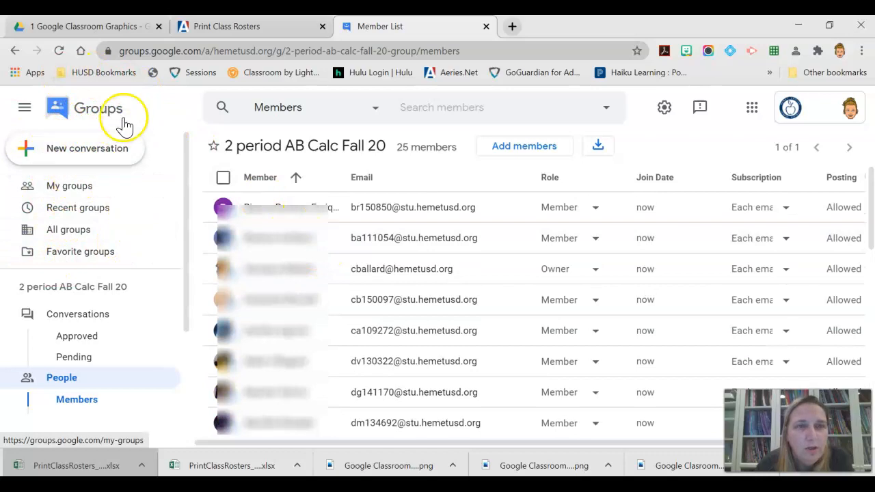
# Open Gmail in a new browser tab and start composing a new message.
pyautogui.click(513, 27)
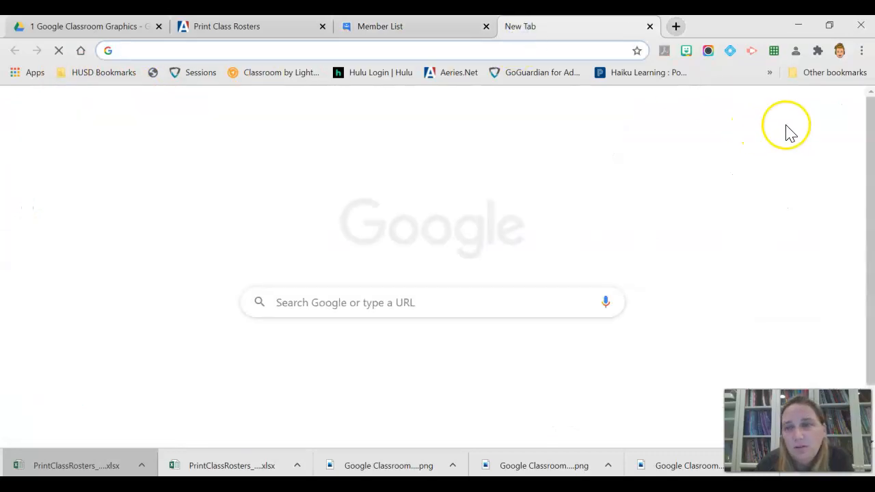
pyautogui.click(732, 108)
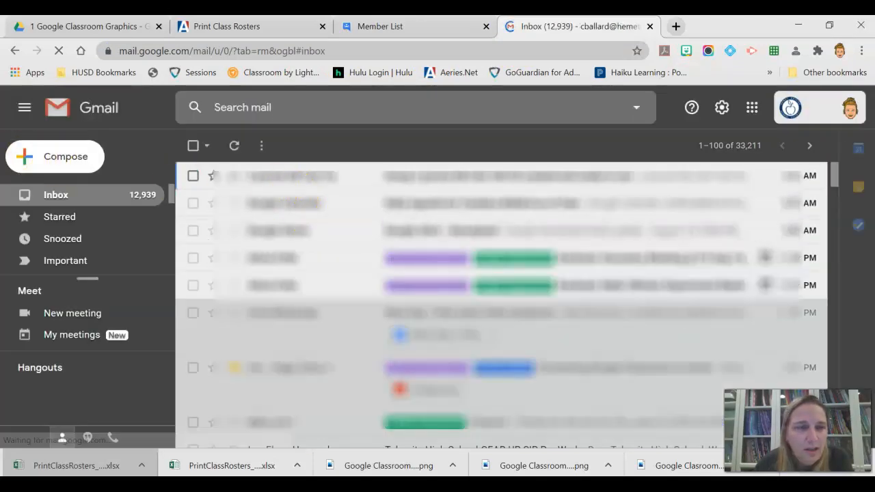
pyautogui.click(44, 161)
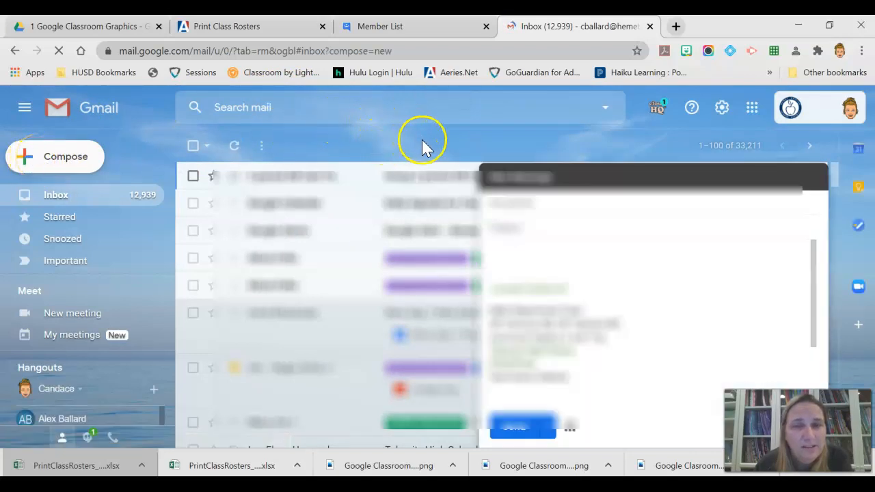
# Look up the group "2 period AB Calc Fall 20" and add it as the message's To recipient.
pyautogui.write('2 perio')
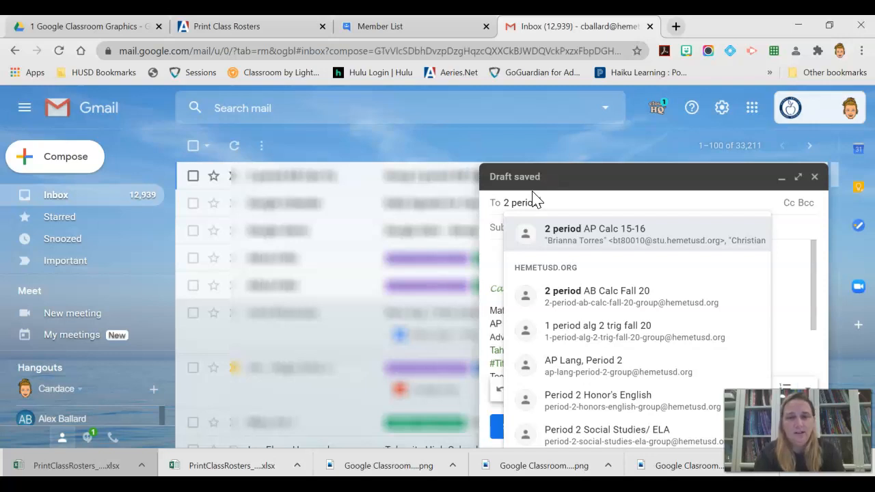
pyautogui.write('d a')
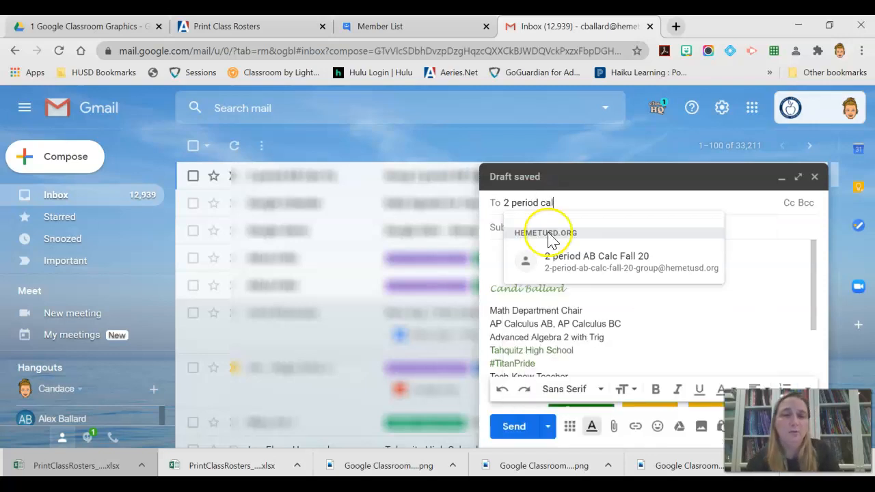
pyautogui.click(567, 263)
pyautogui.click(568, 263)
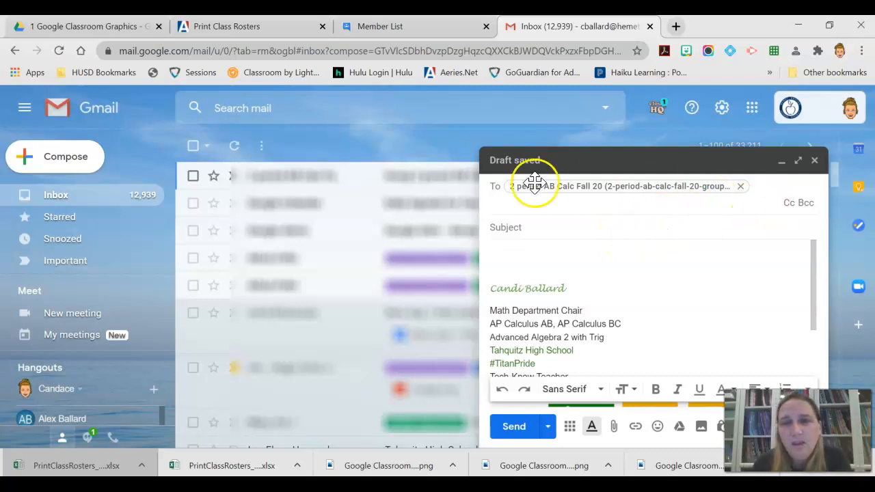
# Remove the class group from the message's To recipients and add a Bcc line.
pyautogui.click(741, 186)
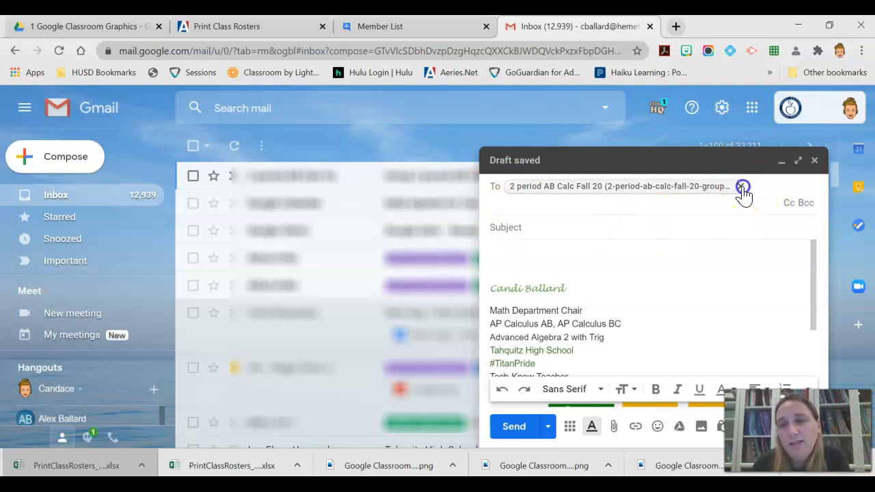
pyautogui.click(810, 203)
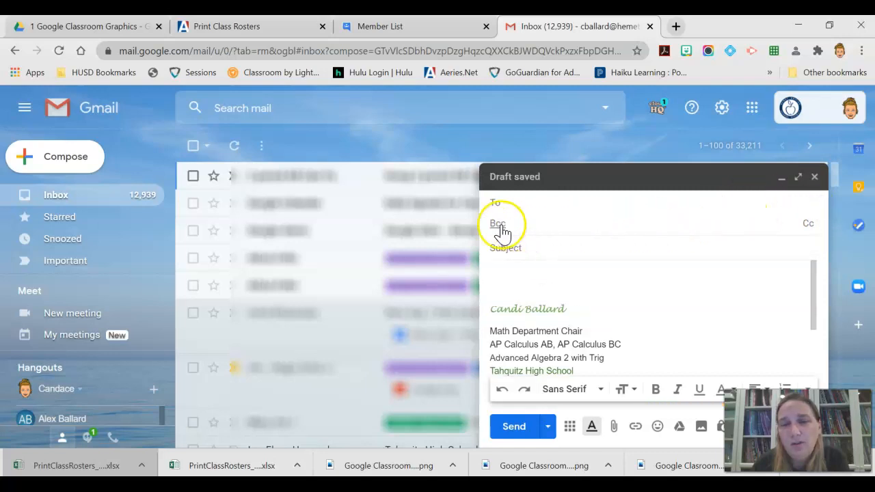